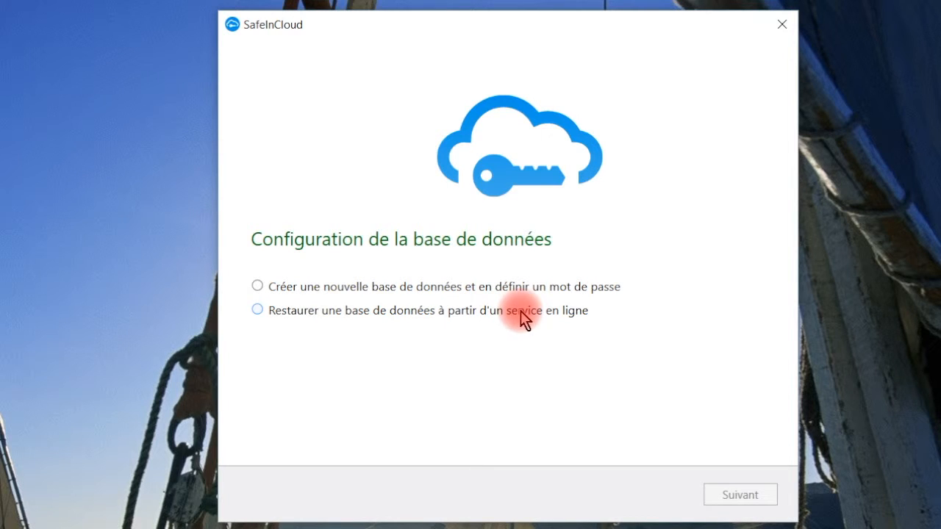
# Step: Create a new database, entering and confirming its master password, and finish the initial configuration
pyautogui.click(257, 285)
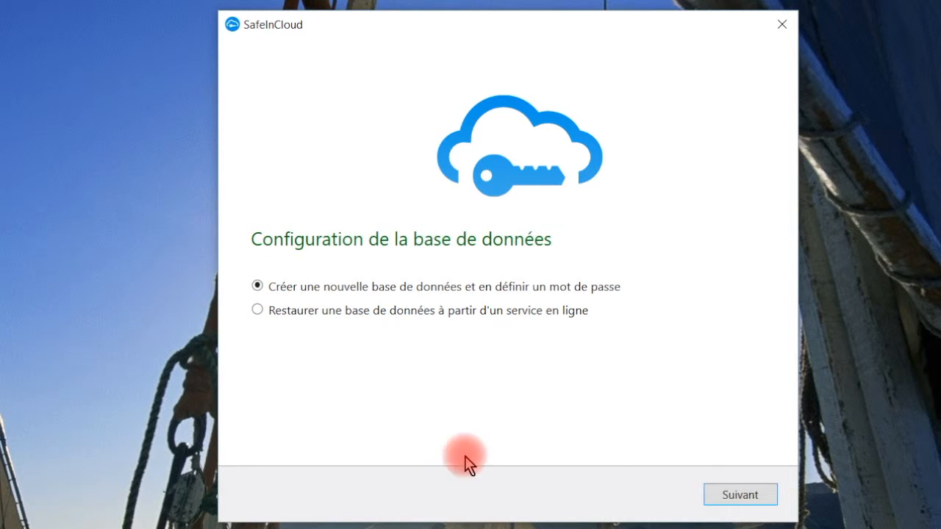
pyautogui.click(741, 496)
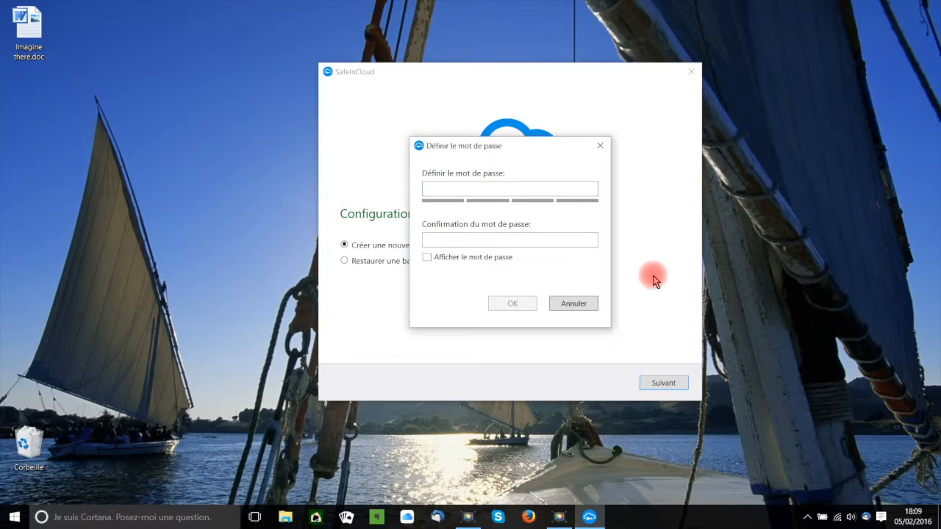
pyautogui.write('••••••••••••')
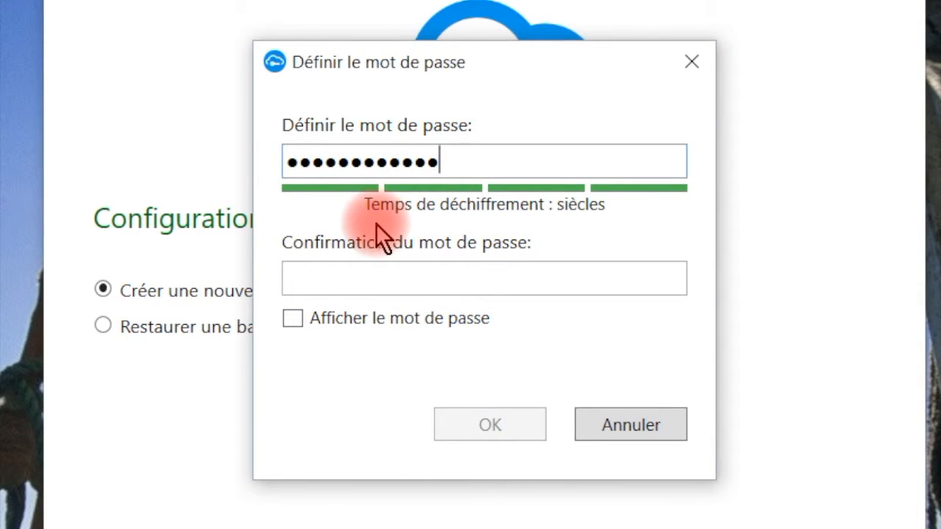
pyautogui.click(300, 278)
pyautogui.write('•••••••••••')
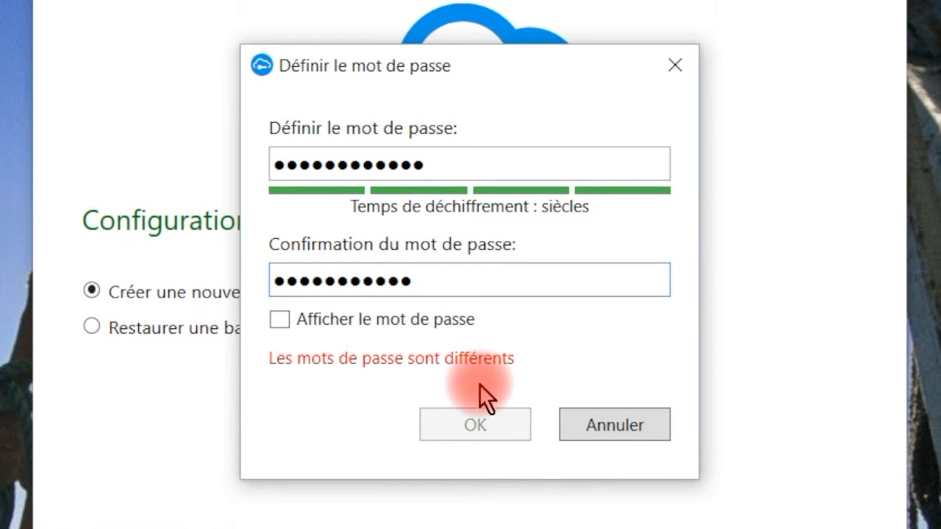
pyautogui.write('•')
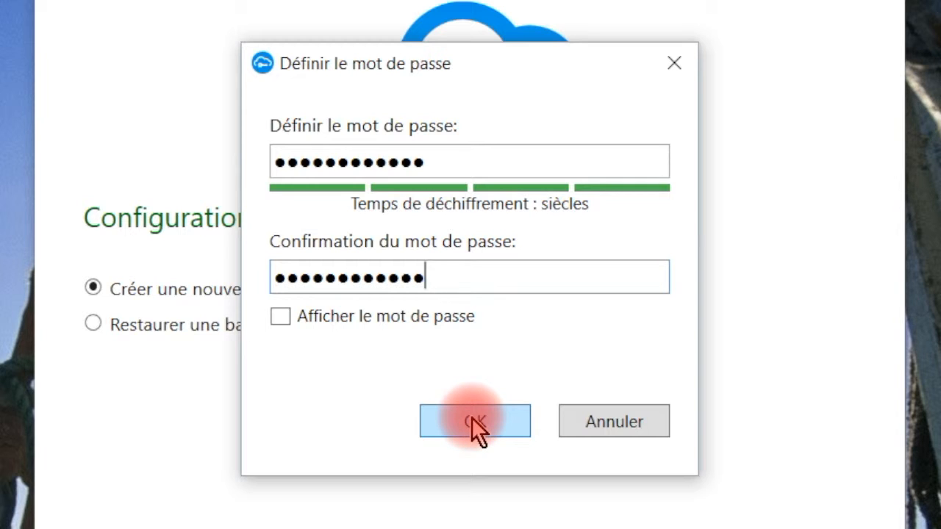
pyautogui.click(473, 417)
pyautogui.click(514, 305)
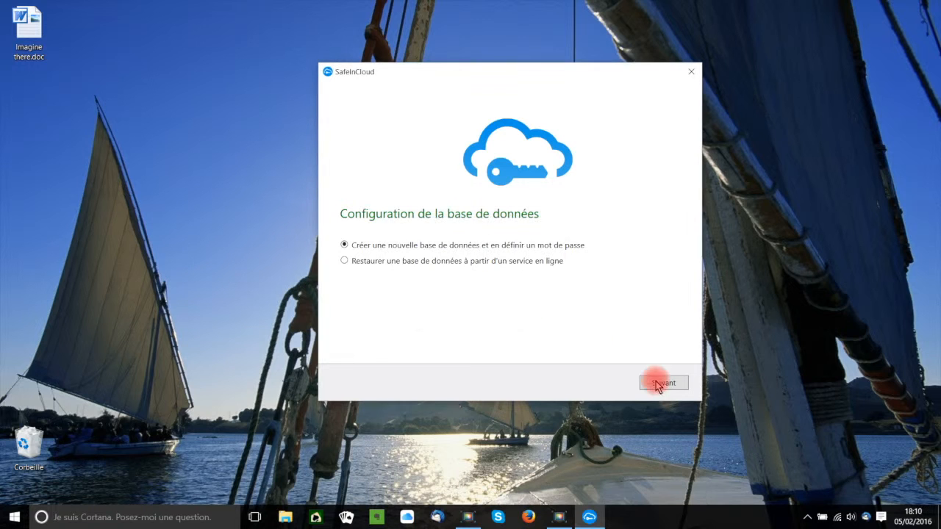
pyautogui.click(659, 383)
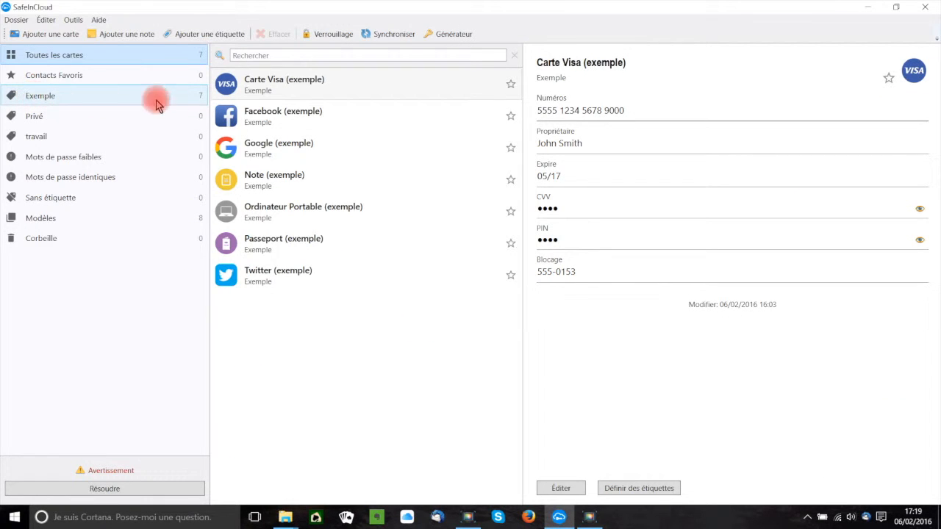
# Step: View the Google example card under the Exemple label and examine the templates offered for a new card
pyautogui.click(41, 100)
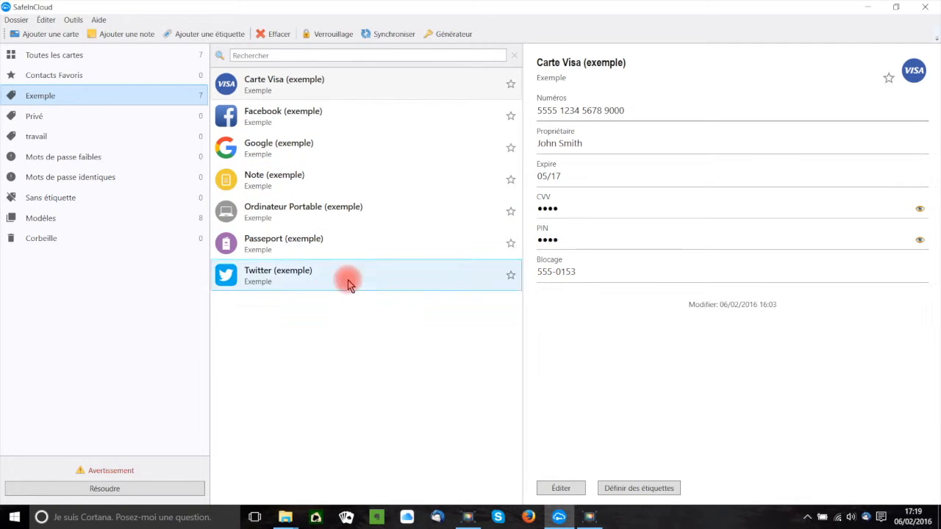
pyautogui.click(257, 152)
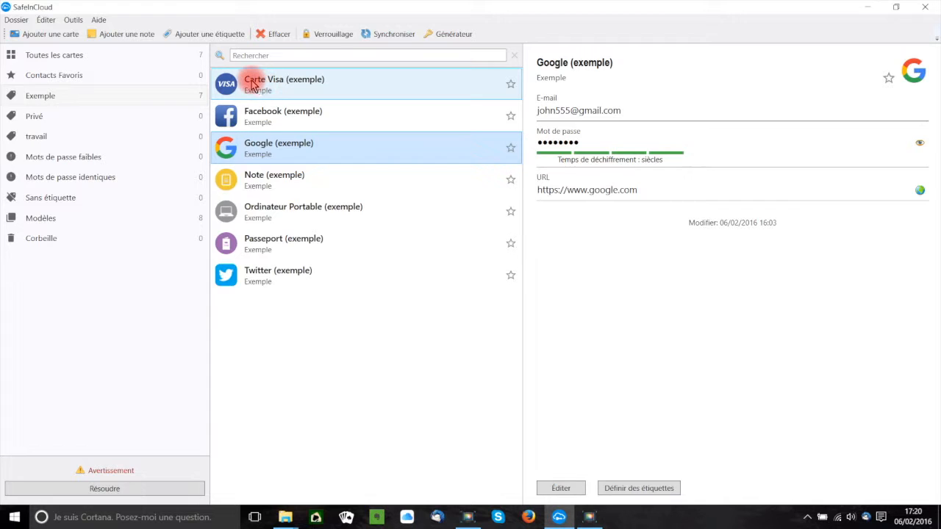
pyautogui.click(46, 37)
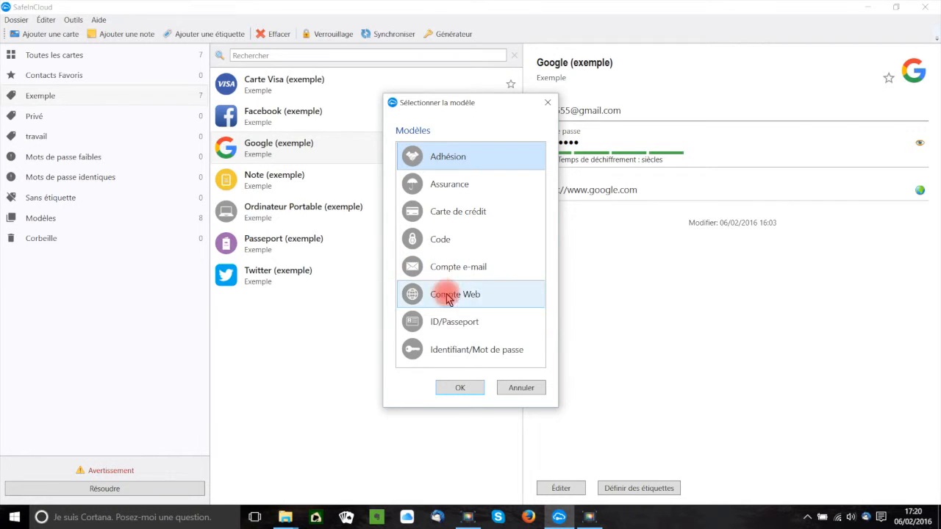
pyautogui.click(547, 105)
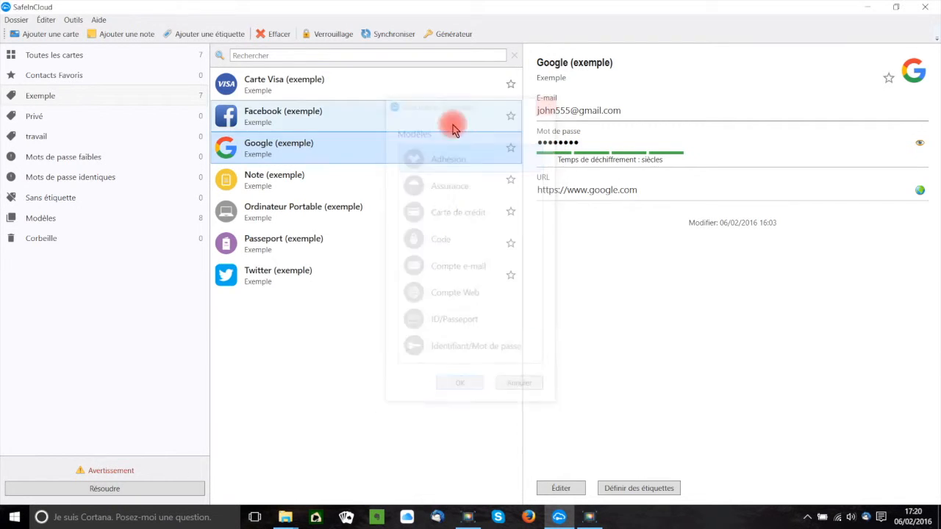
# Step: View the blank note editor and the new label form, closing both without saving
pyautogui.click(118, 39)
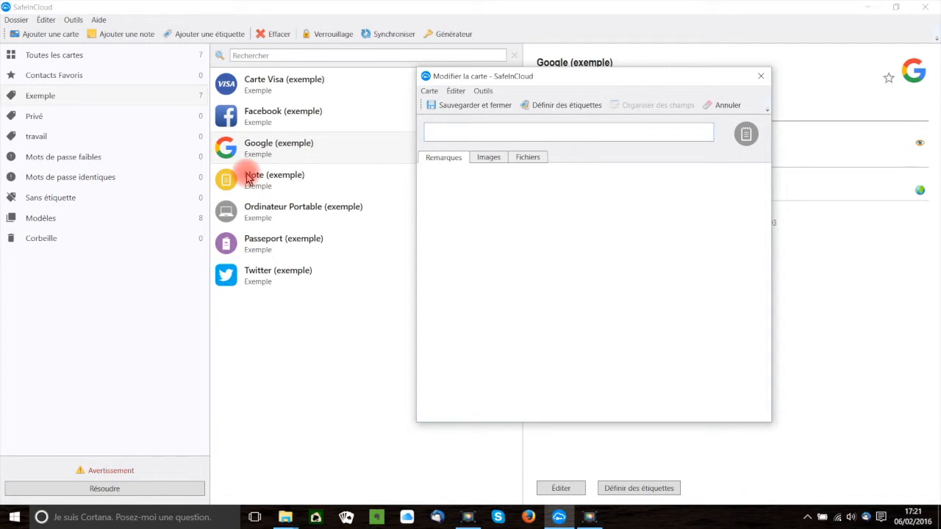
pyautogui.click(761, 76)
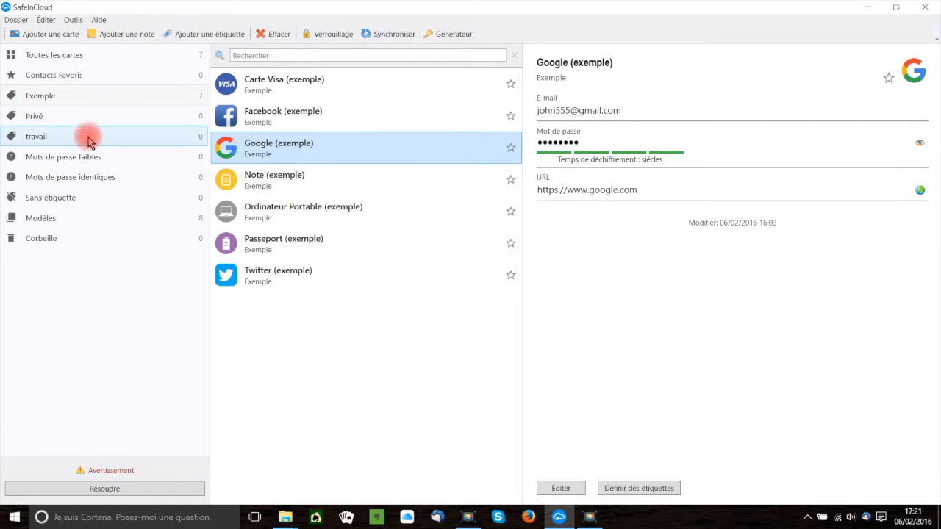
pyautogui.click(198, 35)
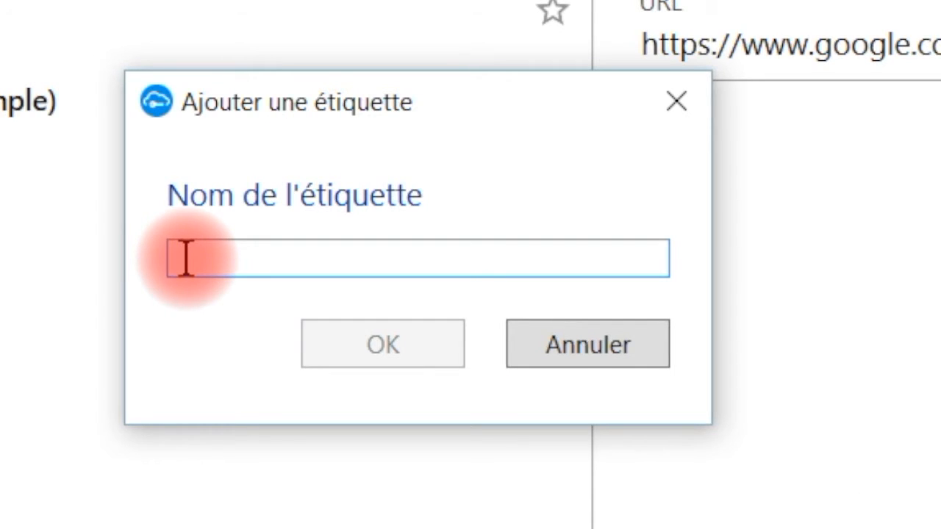
pyautogui.click(569, 360)
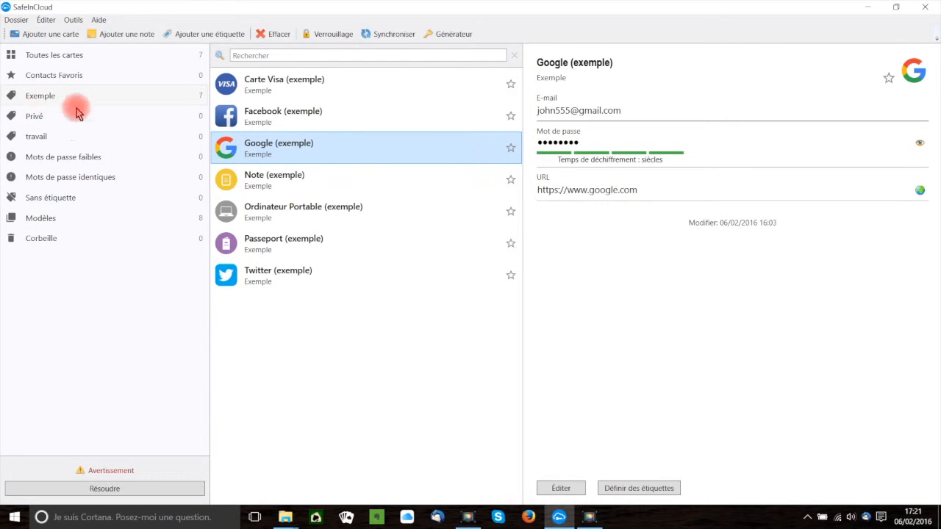
# Step: Delete the Note (exemple) card
pyautogui.click(268, 86)
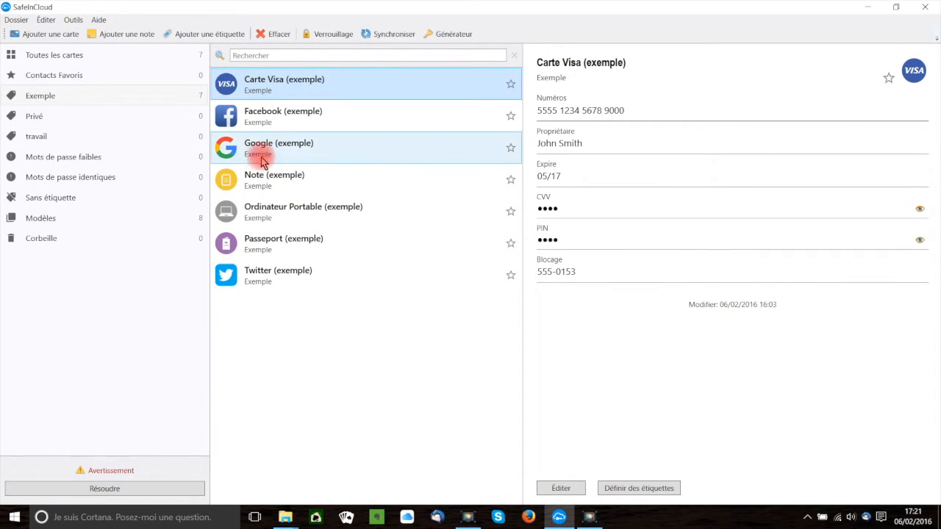
pyautogui.click(258, 182)
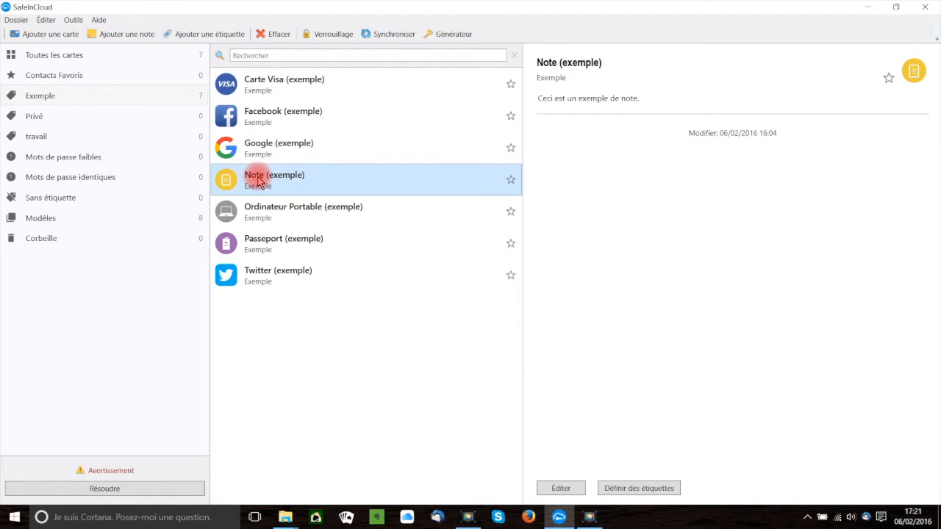
pyautogui.click(275, 36)
pyautogui.click(449, 281)
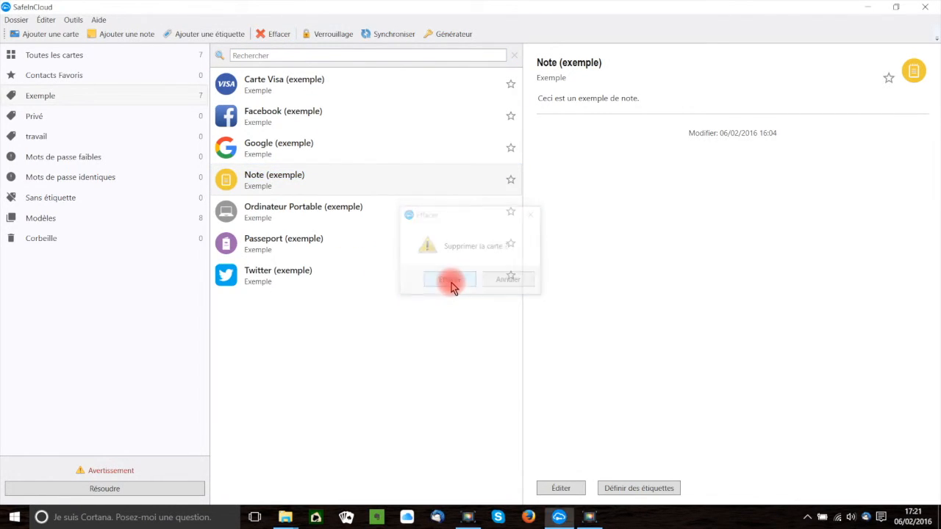
# Step: Delete the travail label
pyautogui.click(35, 139)
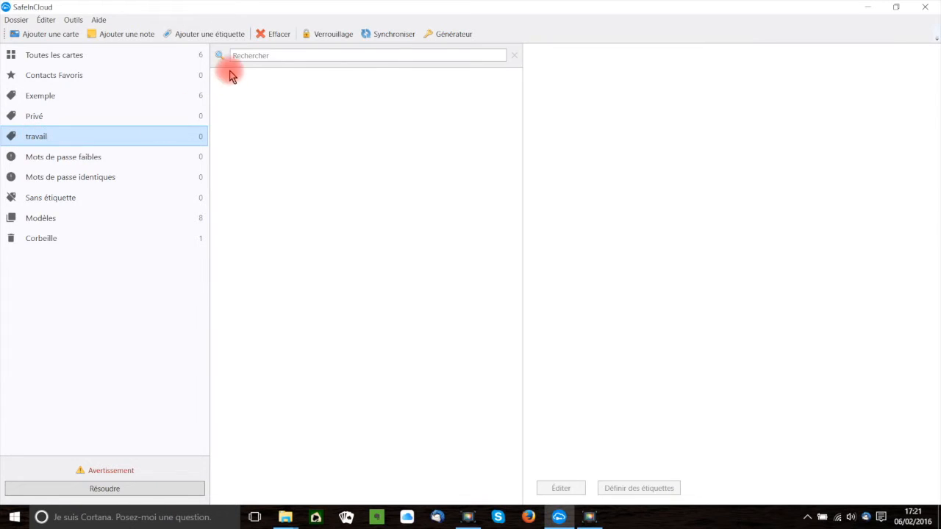
pyautogui.click(276, 37)
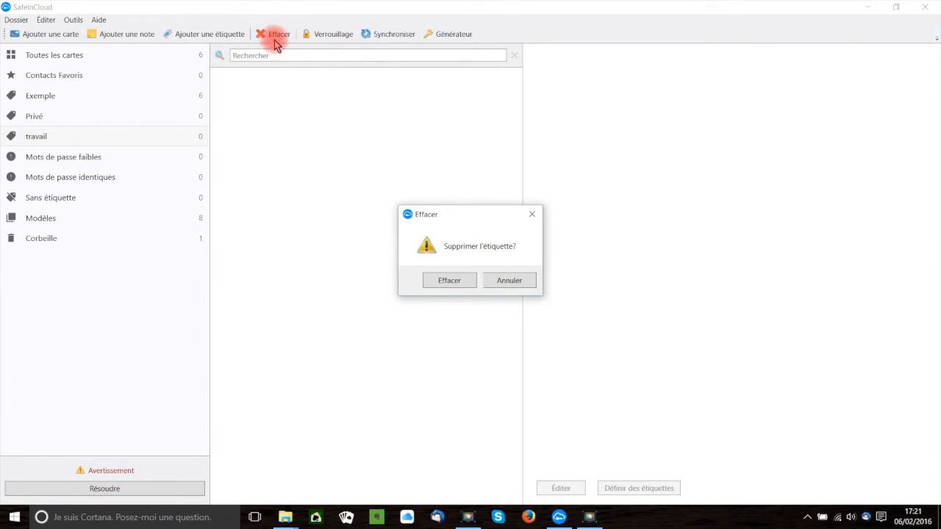
pyautogui.click(448, 280)
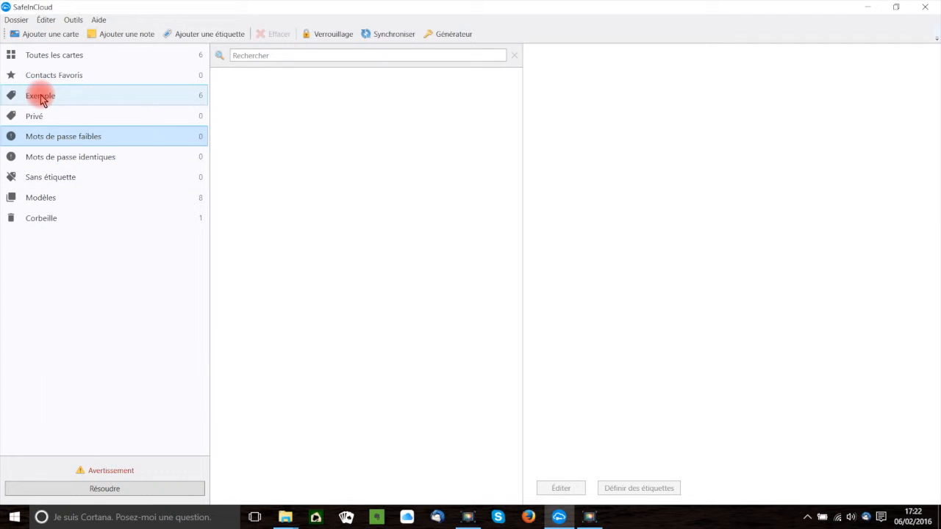
# Step: Assign the additional label Privé to the Google (exemple) card, keeping its Exemple label
pyautogui.click(38, 55)
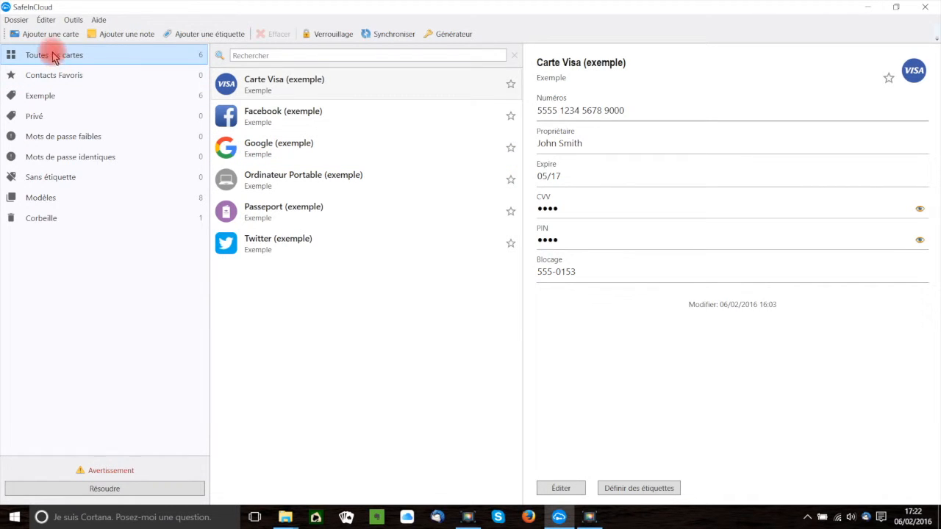
pyautogui.click(257, 150)
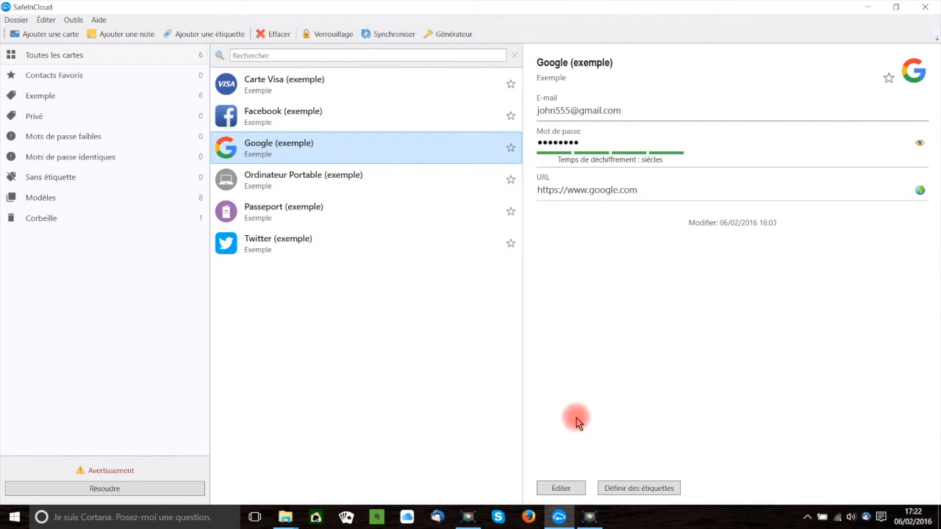
pyautogui.click(630, 489)
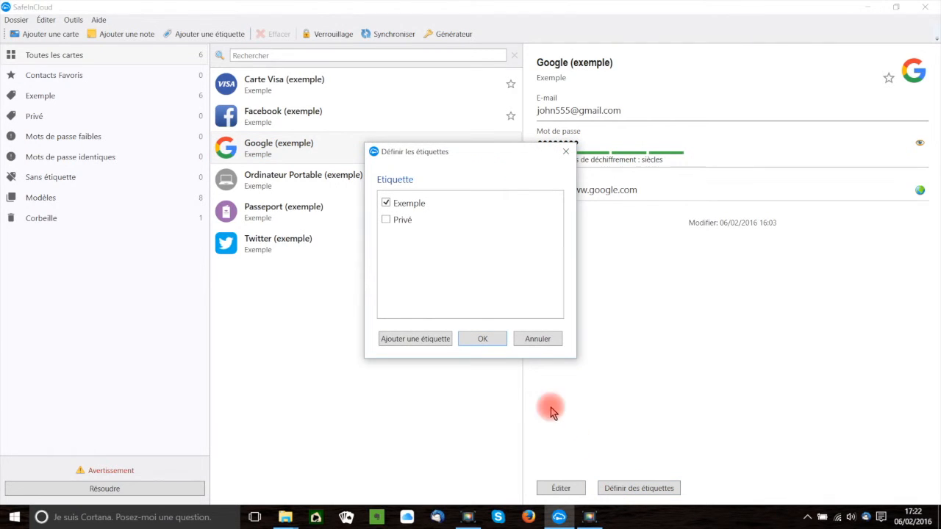
pyautogui.click(387, 221)
pyautogui.press('Return')
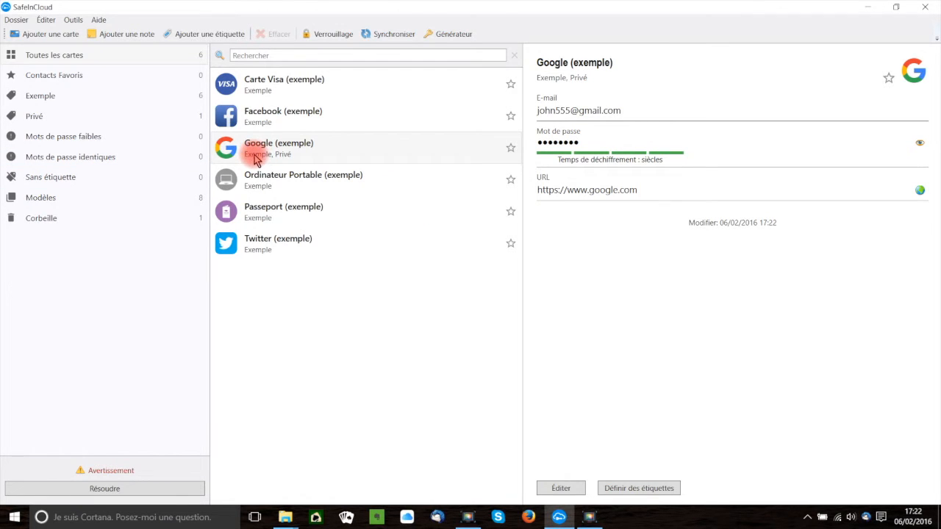
# Step: Check which cards are listed under the Privé and Exemple labels, and return to the full card list
pyautogui.click(38, 56)
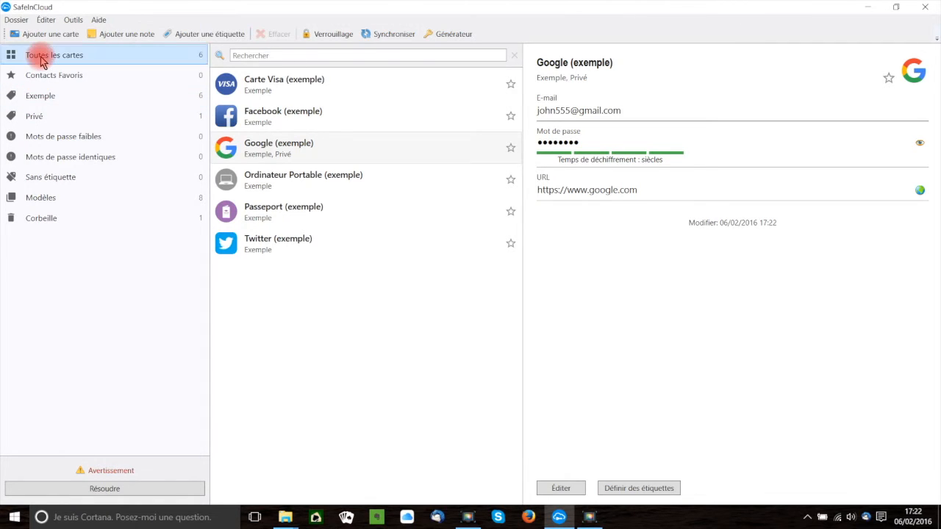
pyautogui.click(33, 118)
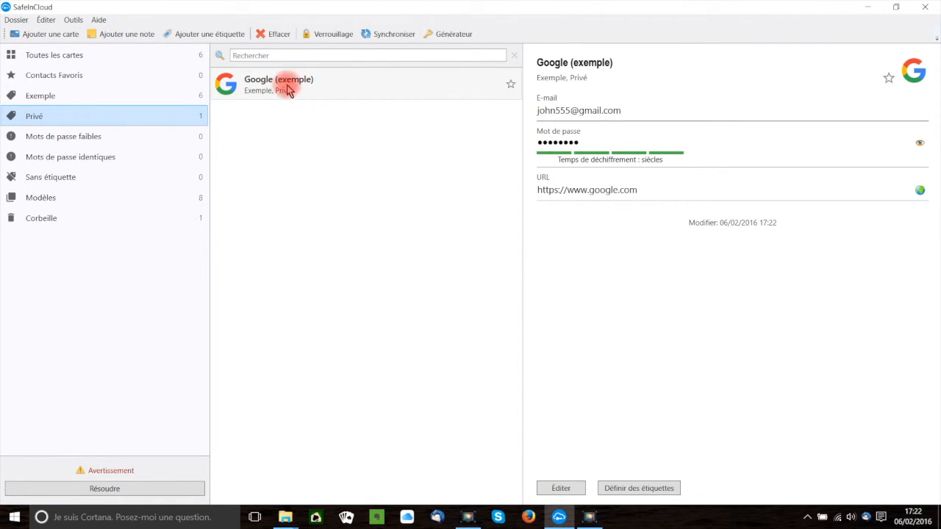
pyautogui.click(42, 95)
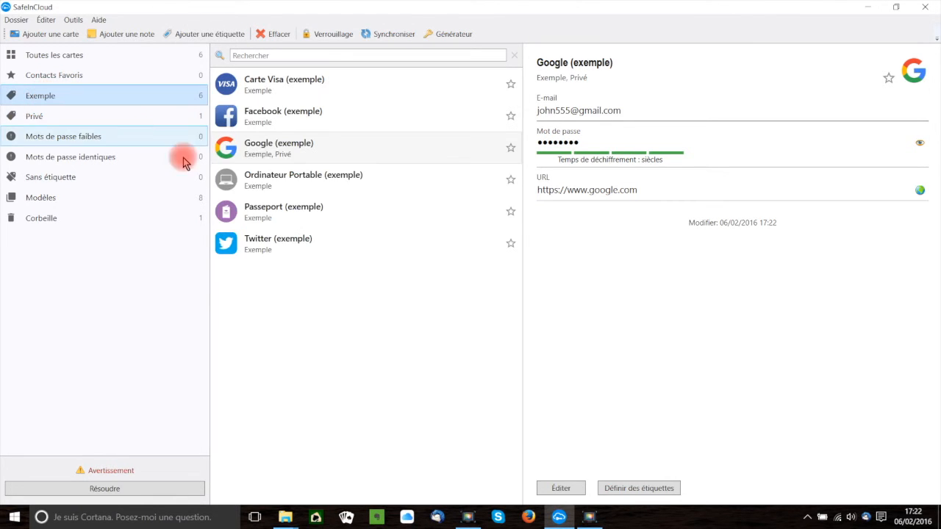
pyautogui.click(59, 57)
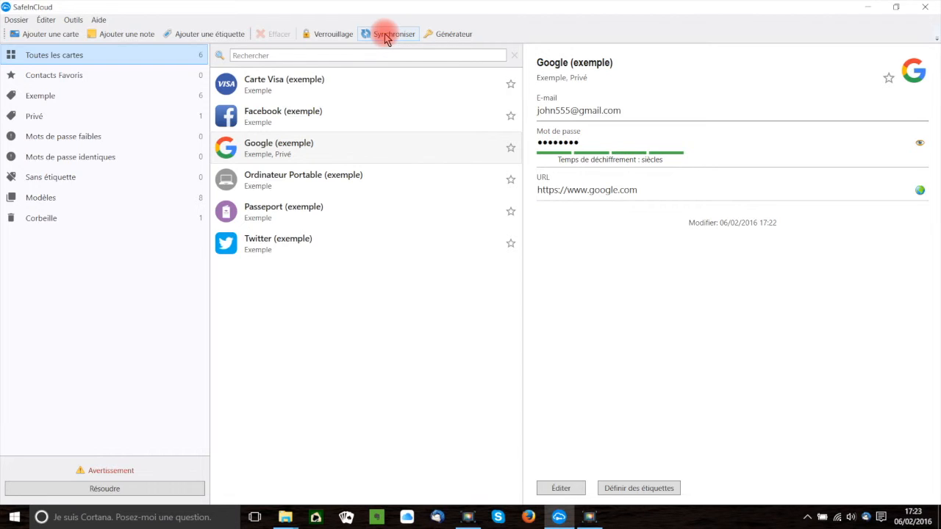
# Step: Open the password generator and try the Mémorisable, Lettres et chiffres and Aléatoire types, ending with Chiffres seulement
pyautogui.click(444, 37)
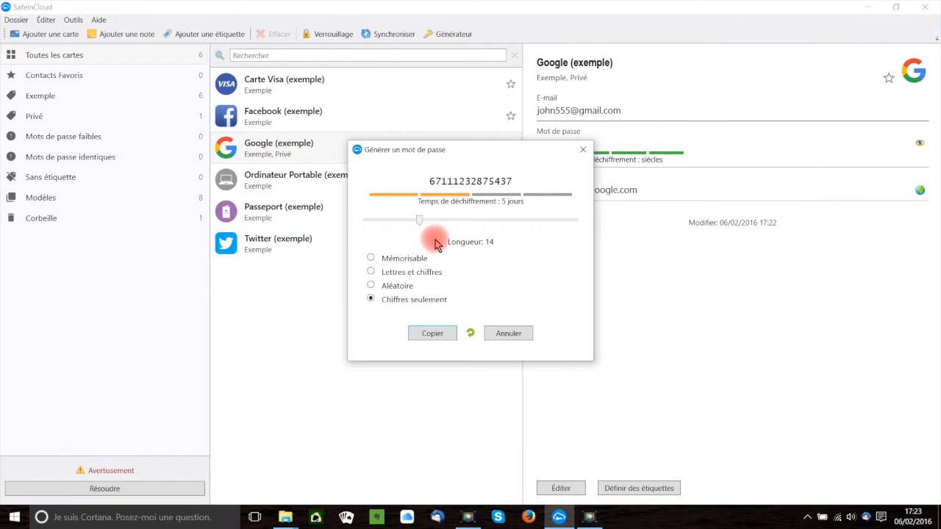
pyautogui.click(371, 260)
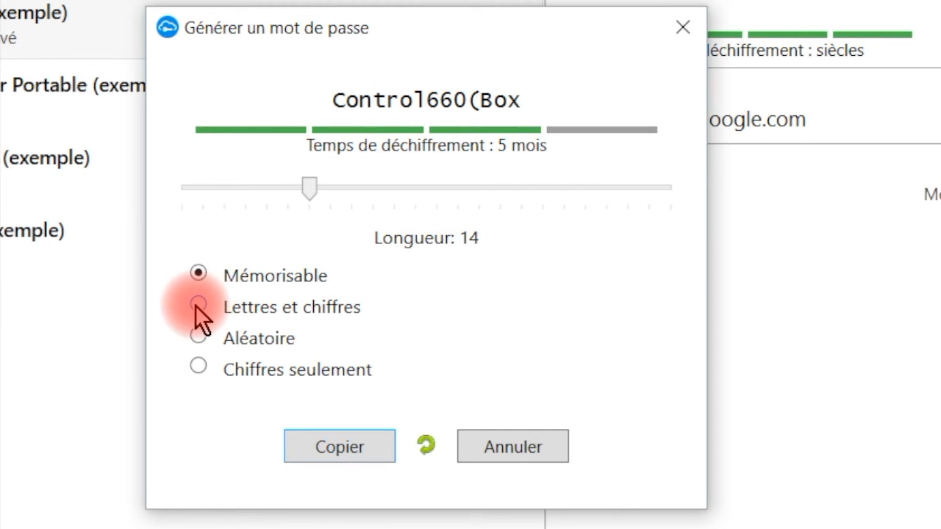
pyautogui.click(200, 303)
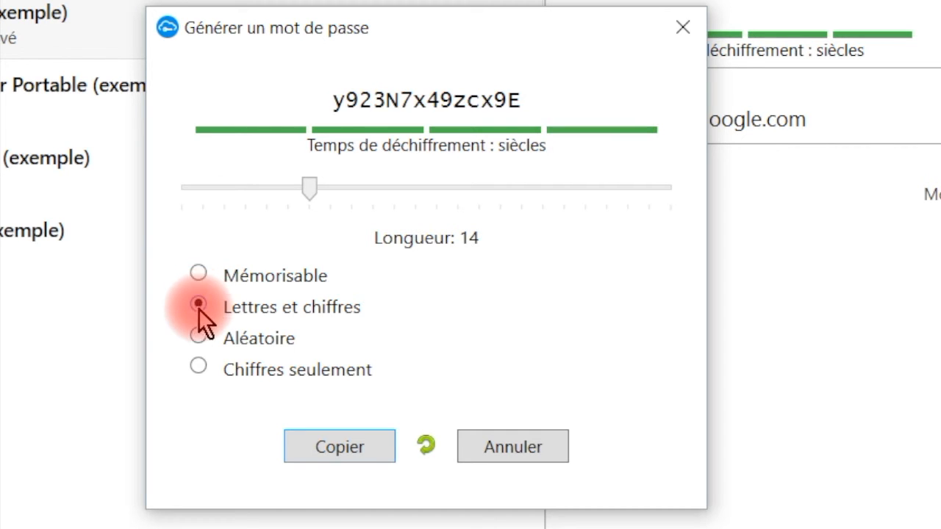
pyautogui.click(199, 339)
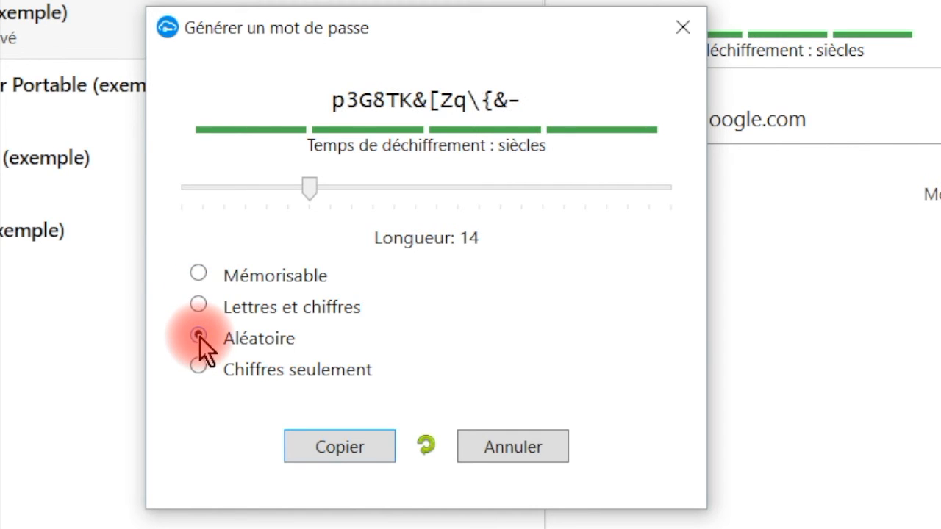
pyautogui.click(199, 366)
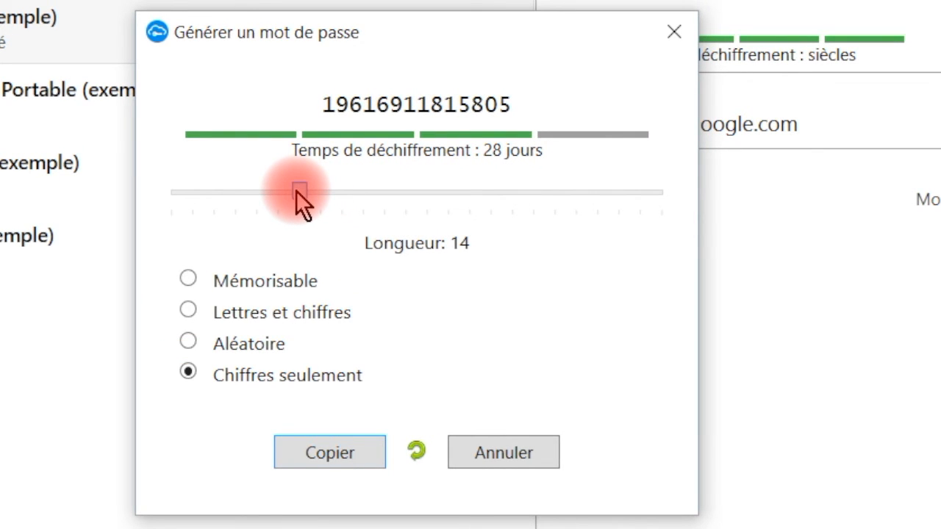
# Step: Try generated password lengths of 16 and 8, and set the final length to 23
pyautogui.moveTo(296, 190); pyautogui.dragTo(331, 192)
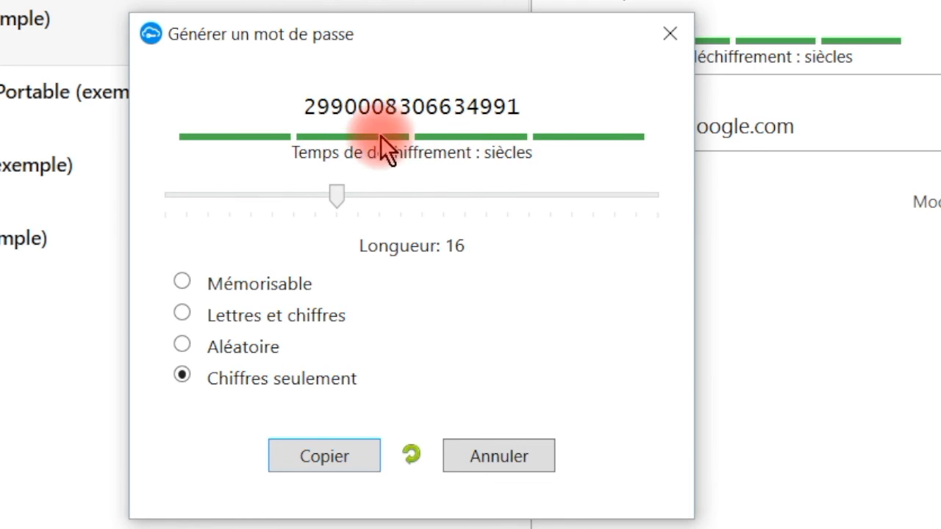
pyautogui.moveTo(337, 196); pyautogui.dragTo(180, 192)
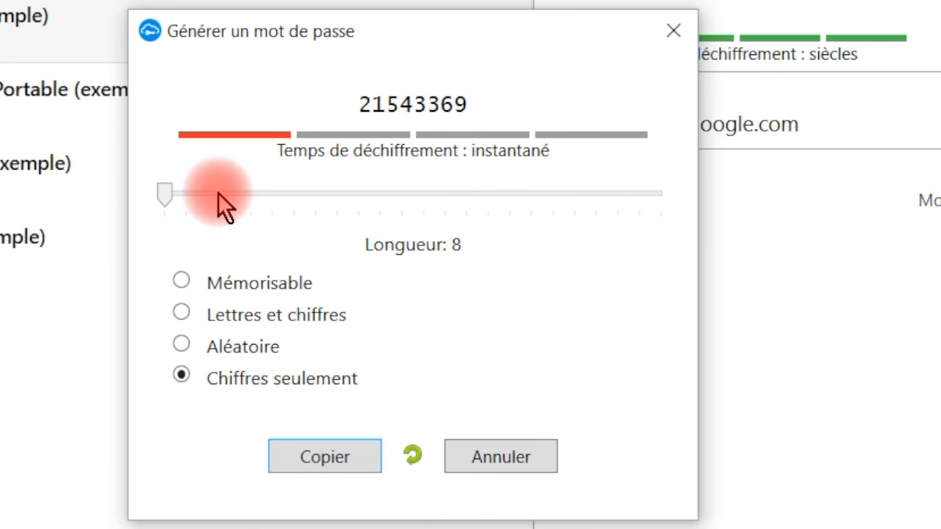
pyautogui.moveTo(166, 194); pyautogui.dragTo(484, 211)
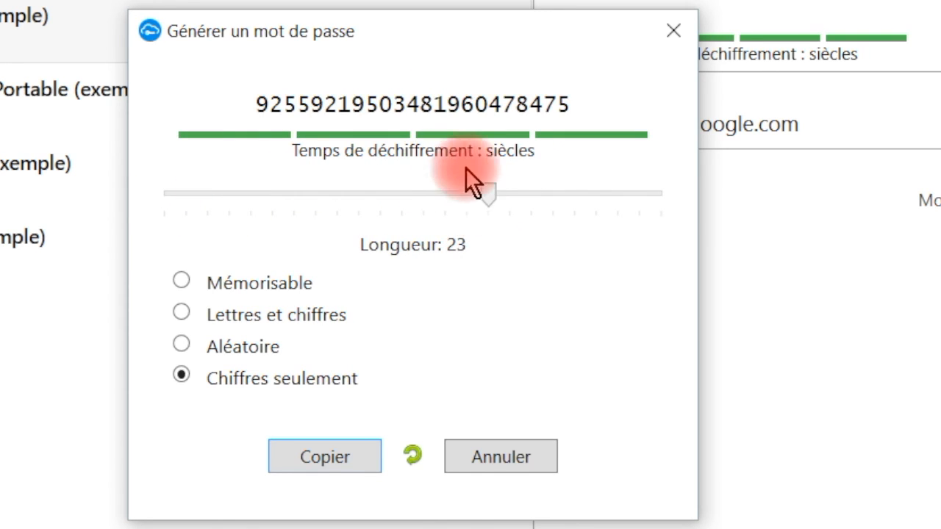